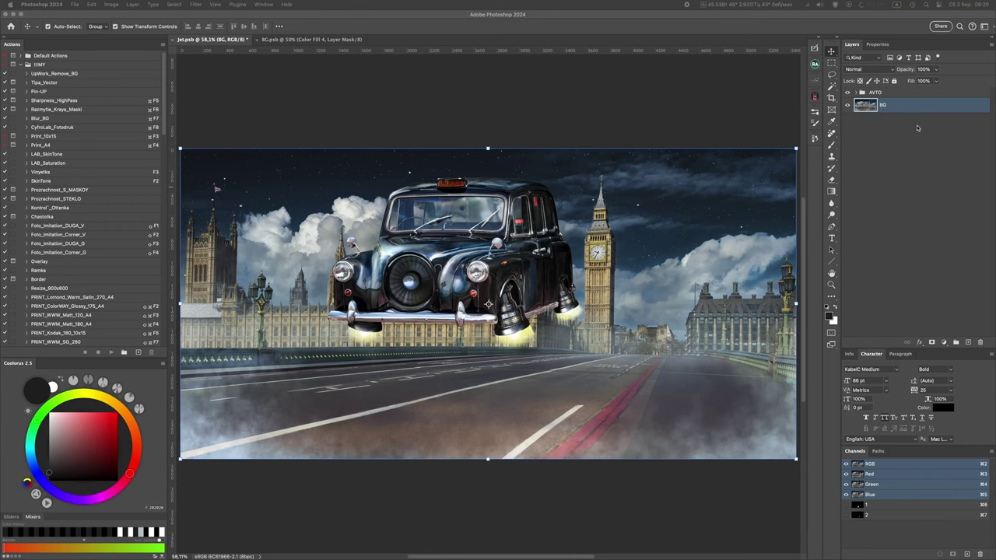
Duplicate the BG layer as BG copy and convert the duplicate to a smart object
right_click(901, 107)
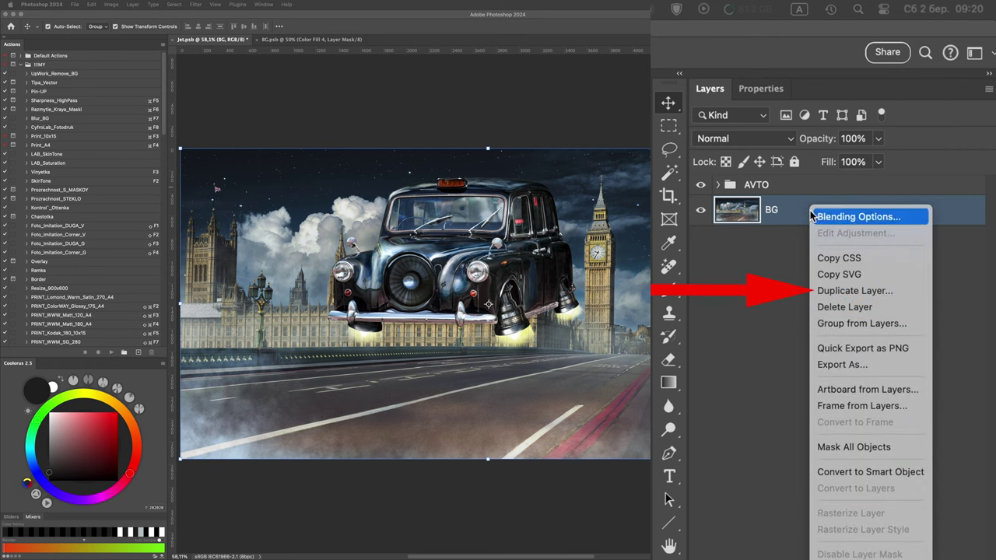
left_click(861, 294)
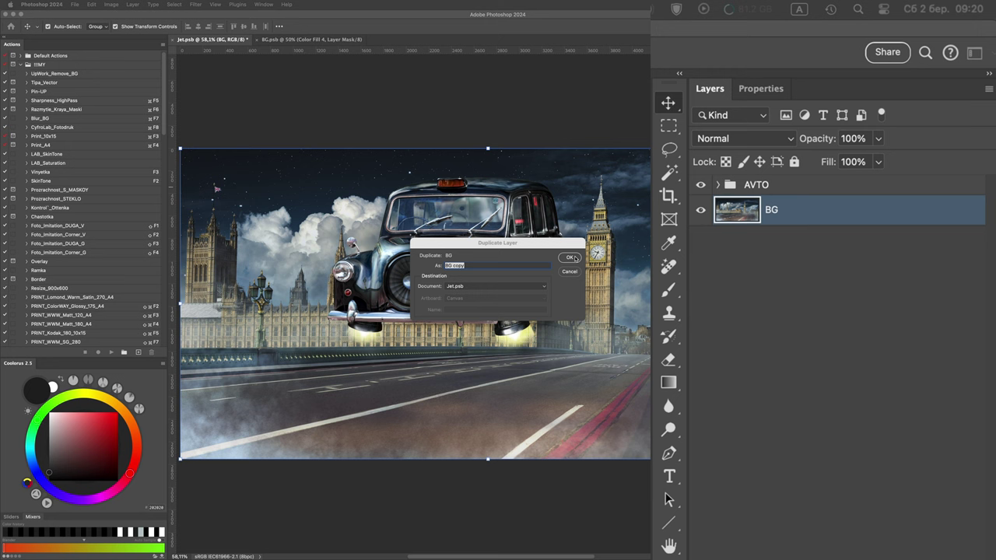
left_click(573, 258)
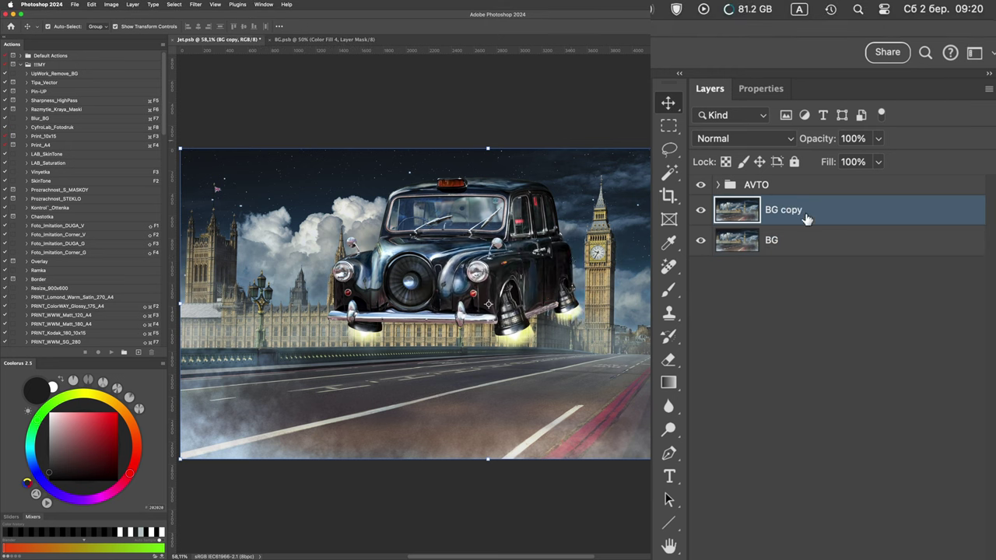
right_click(831, 210)
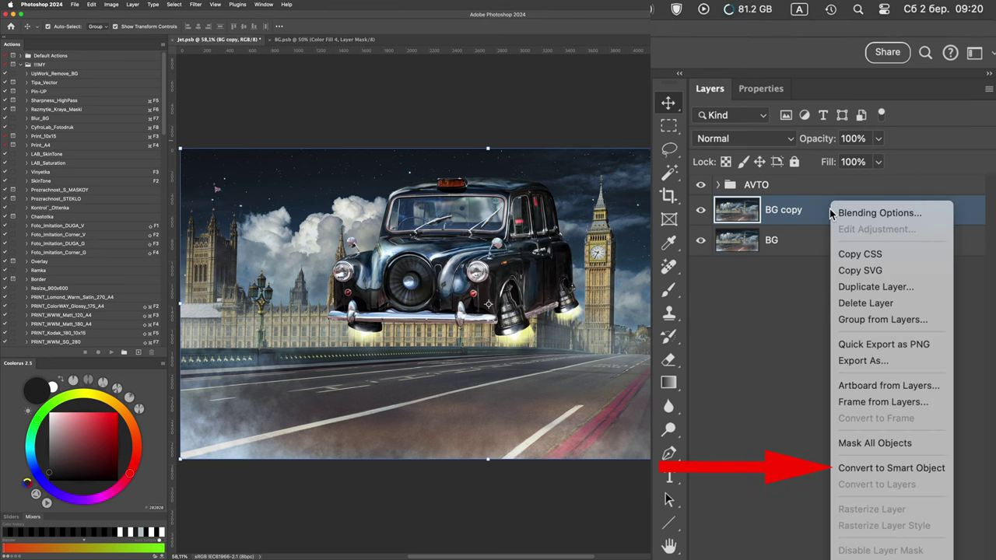
left_click(871, 469)
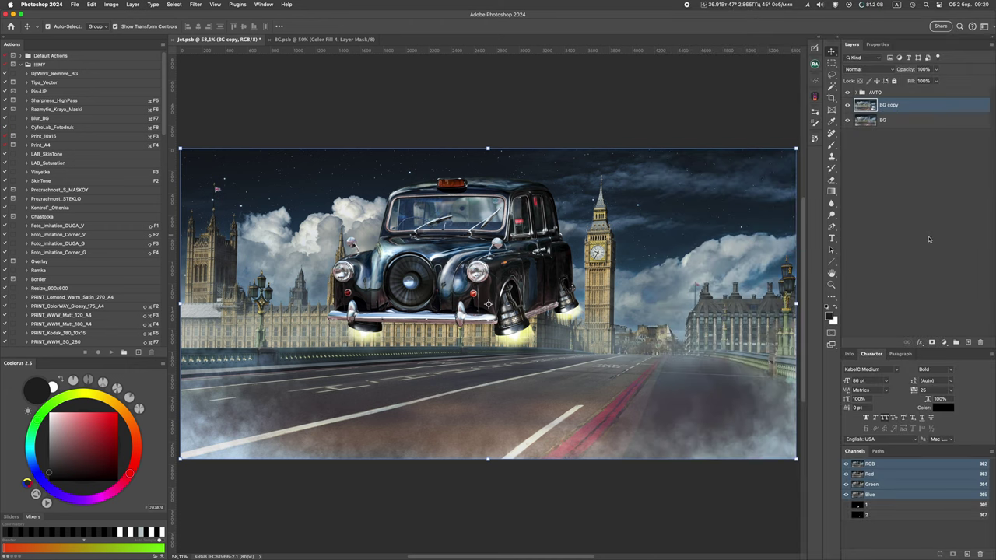
Apply the Glass distortion filter to BG copy with Distortion 12, Smoothness 7, Canvas texture and 173% Scaling
left_click(196, 5)
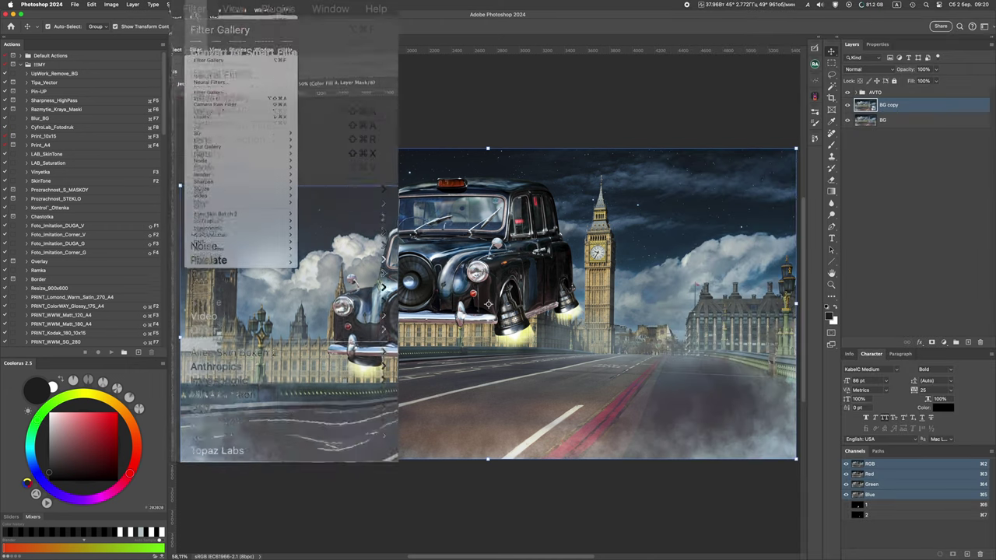
left_click(237, 99)
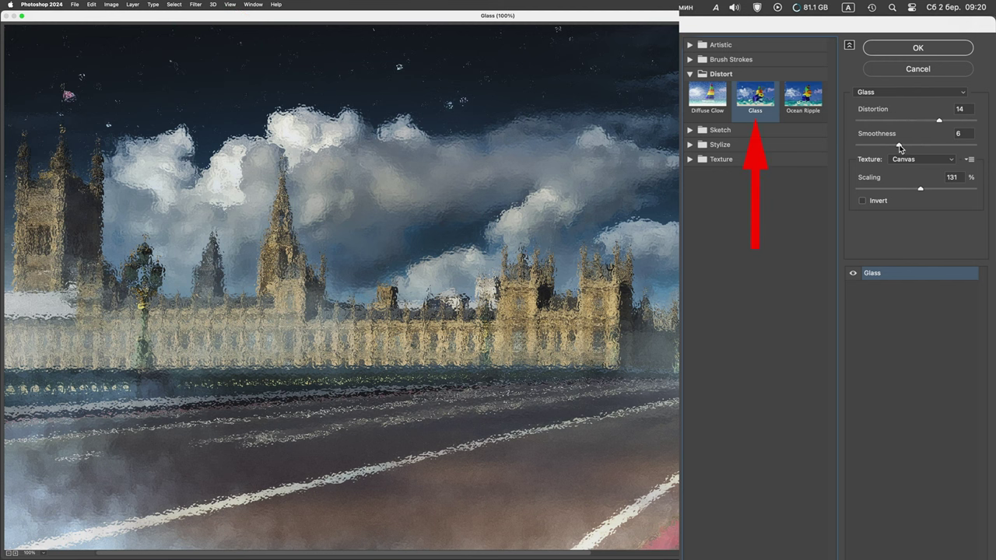
left_click_drag(901, 148, 909, 148)
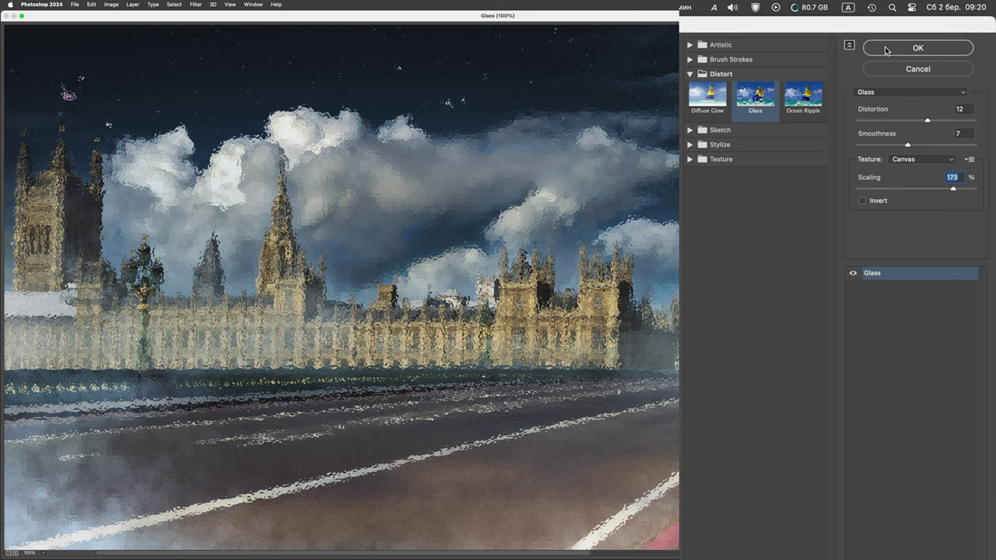
left_click(885, 49)
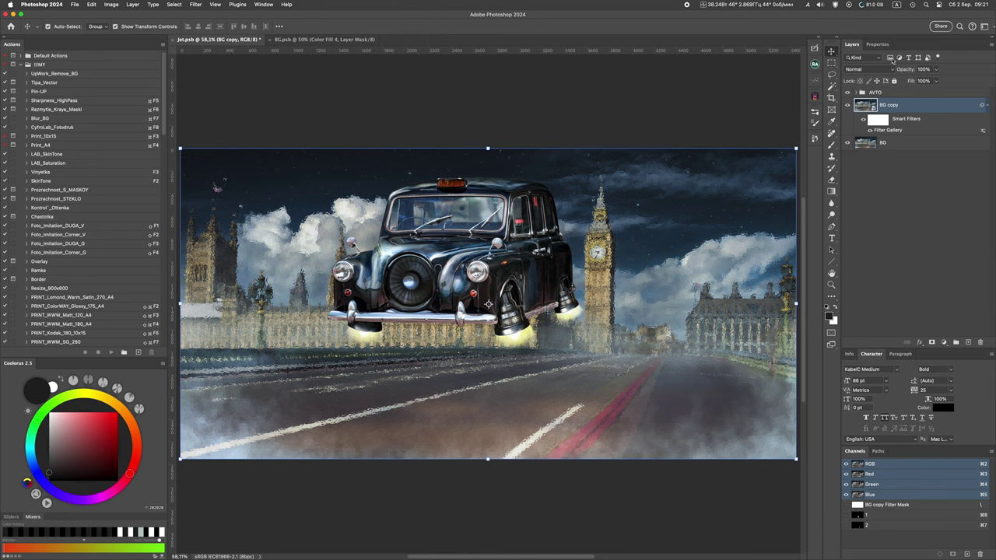
Apply a Motion Blur filter to BG copy with an angle of -77° and a distance of 17 pixels
left_click(195, 4)
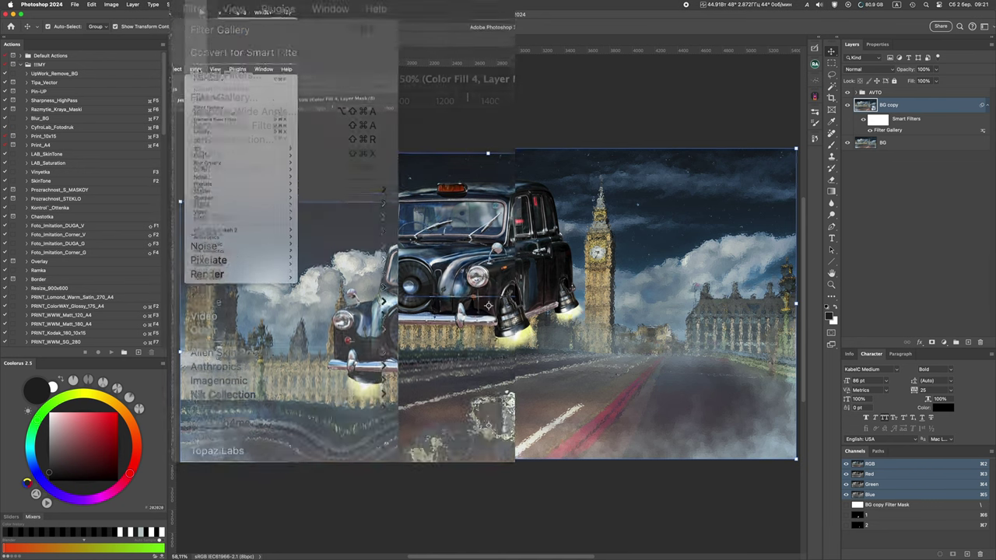
mouse_move(238, 207)
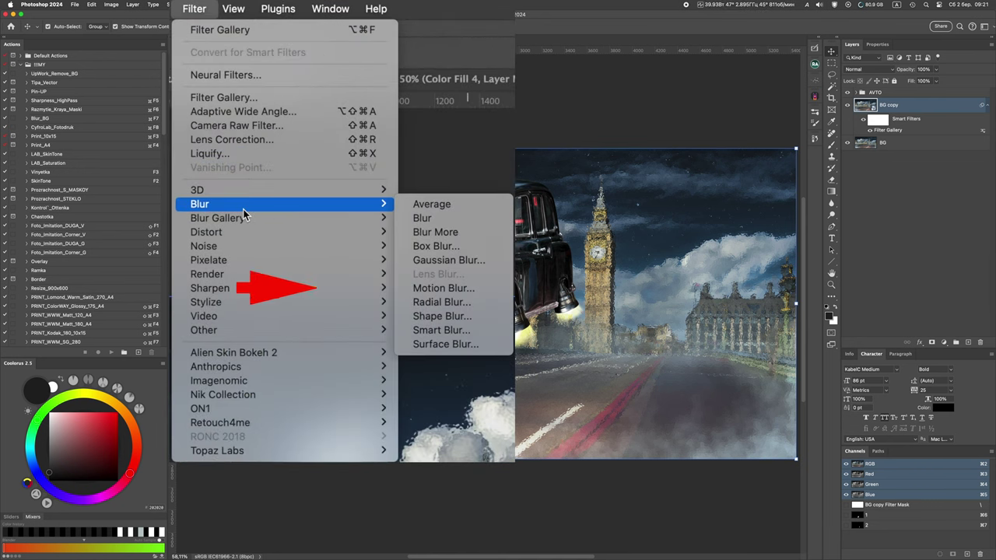
left_click(455, 293)
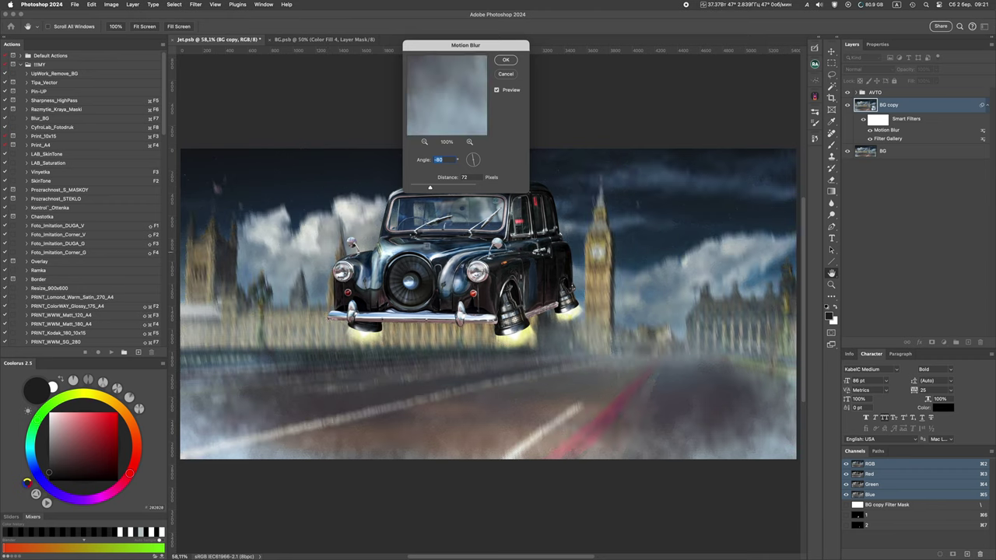
left_click_drag(474, 162, 474, 163)
left_click_drag(392, 209, 357, 211)
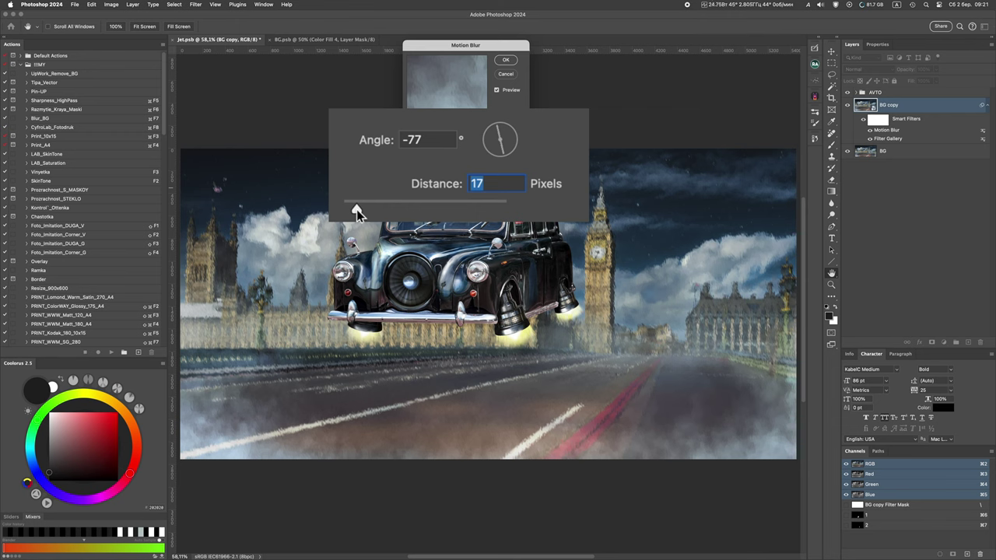
left_click(506, 60)
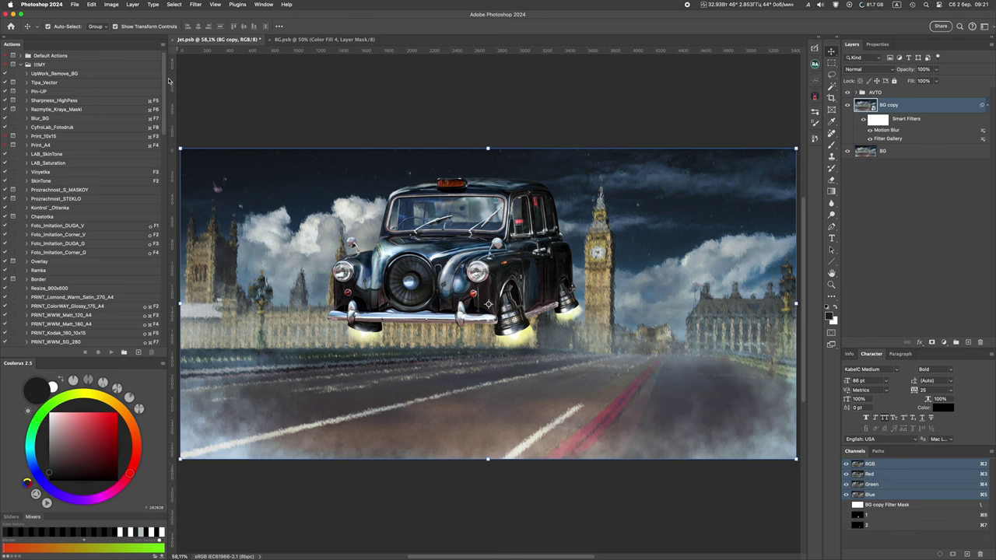
Add a layer mask to BG copy that hides the whole layer
left_click(132, 5)
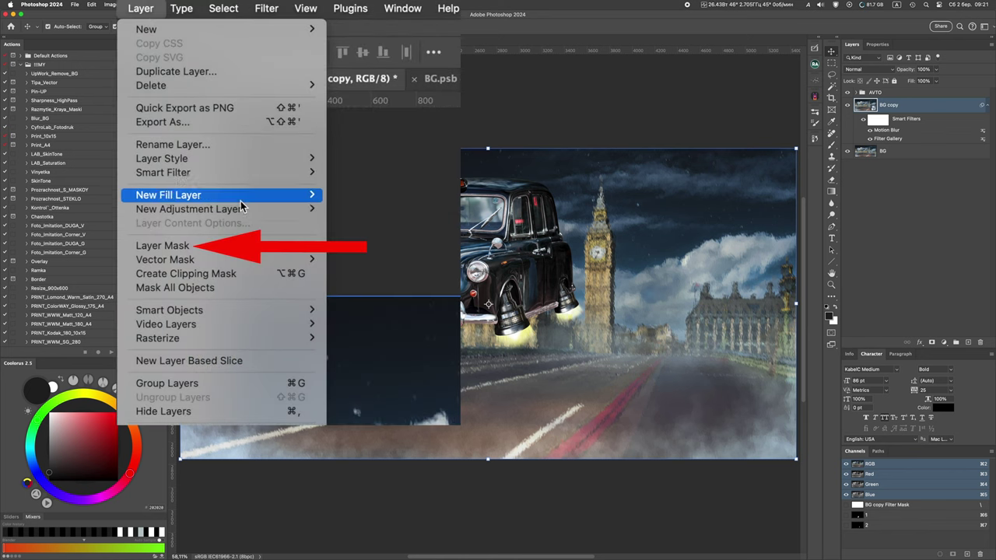
mouse_move(238, 245)
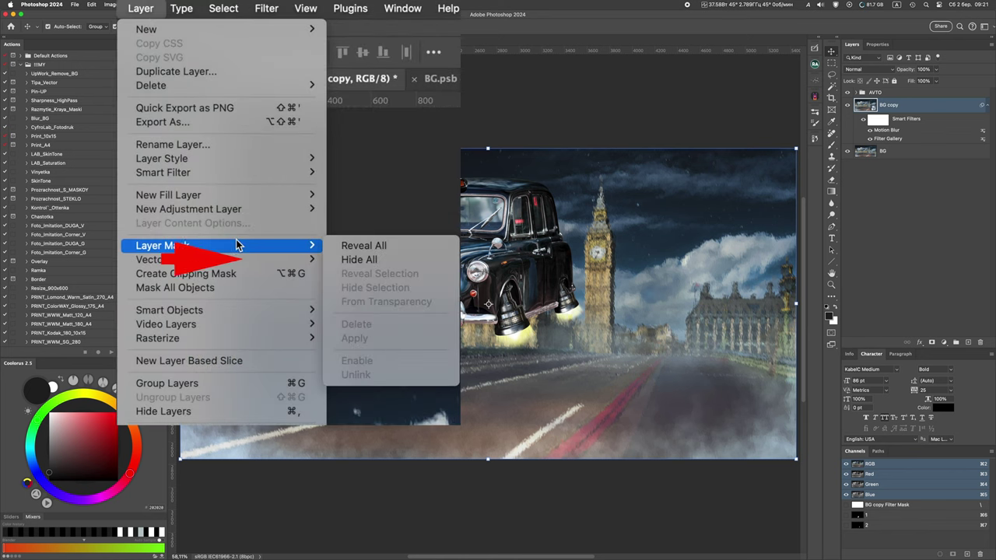
left_click(387, 265)
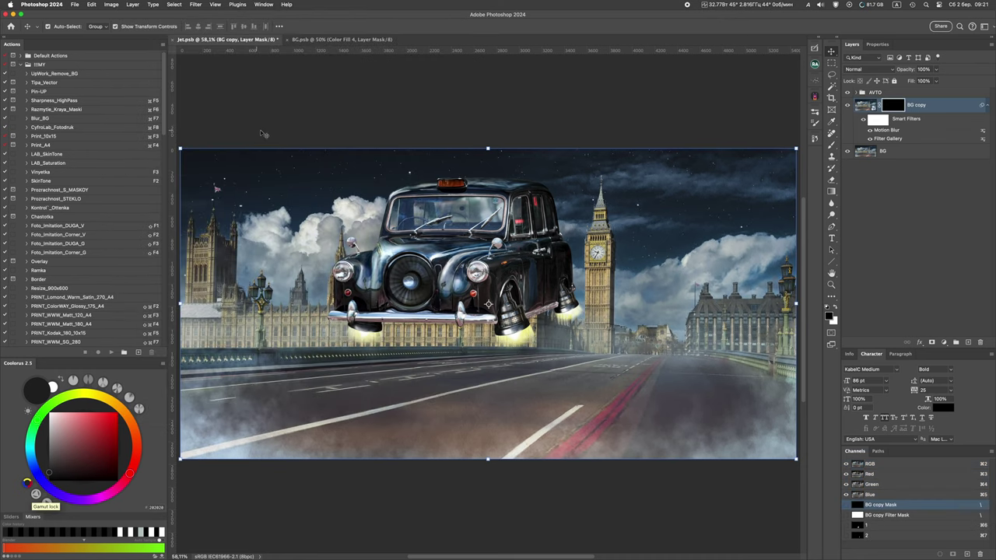
Set up the Brush tool with the 56 px Soft preset from the RETOUCH group and white as foreground colour
left_click(832, 148)
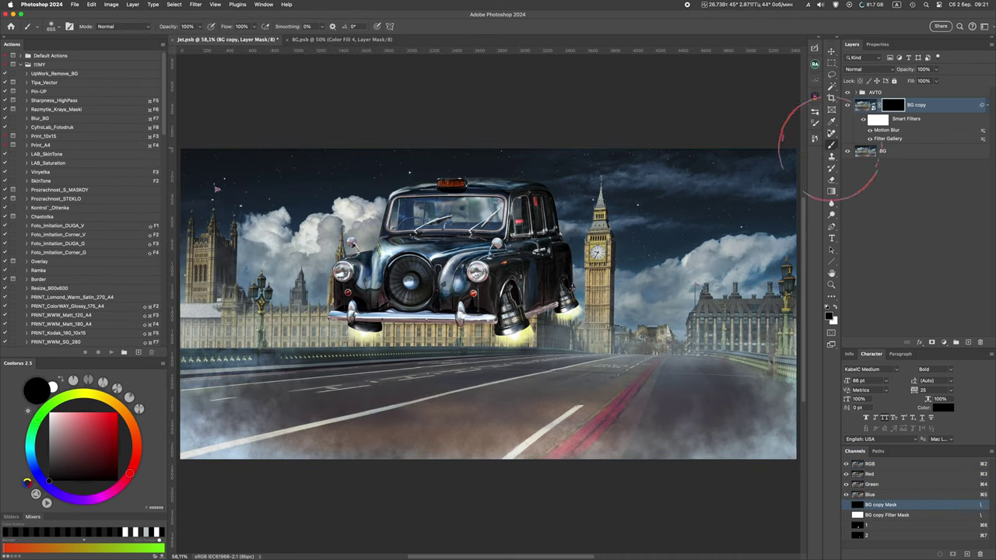
left_click(815, 112)
left_click(651, 120)
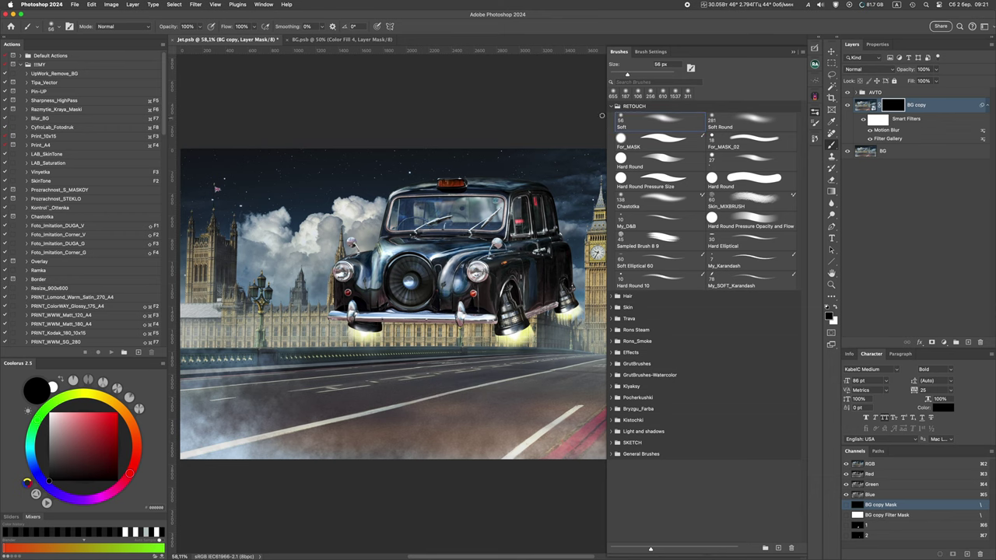
left_click(588, 110)
left_click(835, 309)
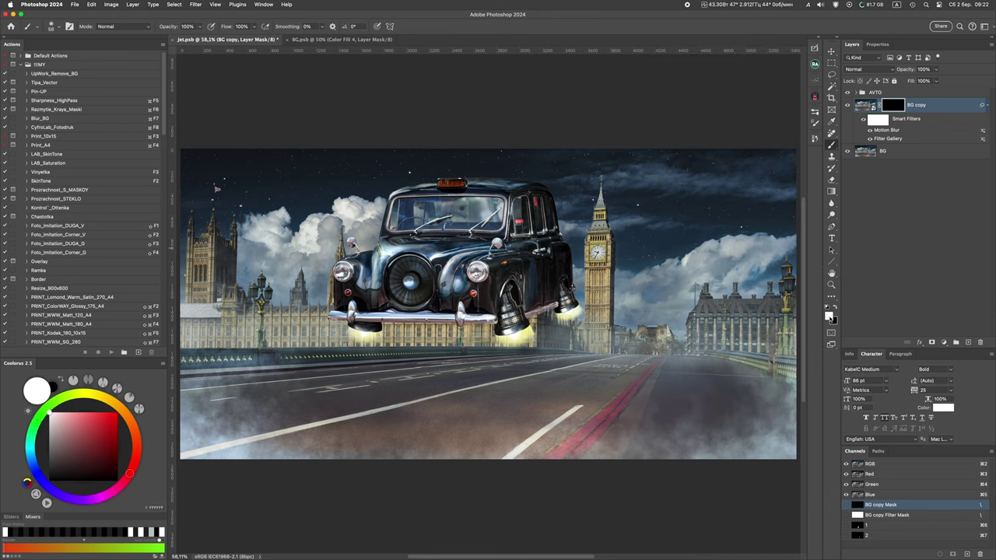
Paint white on the BG copy mask in a widening patch from the rear jet nozzle down across the road
mouse_move(590, 340)
left_mouse_down()
mouse_move(654, 344)
mouse_move(522, 286)
left_mouse_up()
mouse_move(470, 234)
left_mouse_down()
mouse_move(458, 271)
mouse_move(437, 223)
mouse_move(465, 255)
mouse_move(510, 370)
mouse_move(474, 223)
mouse_move(506, 314)
mouse_move(518, 278)
mouse_move(485, 208)
mouse_move(511, 264)
left_mouse_up()
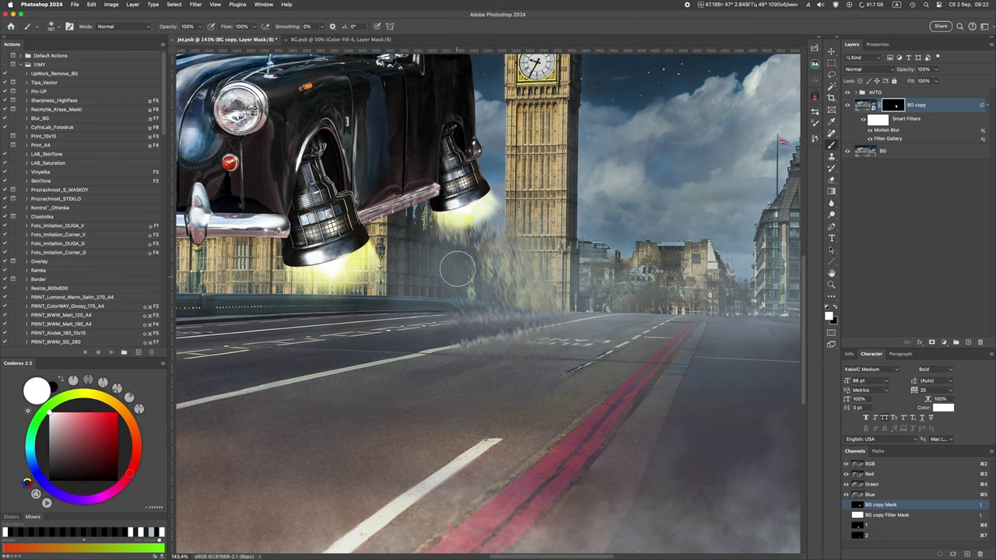
left_click_drag(493, 344, 516, 345)
mouse_move(468, 320)
left_mouse_down()
mouse_move(489, 300)
mouse_move(521, 302)
mouse_move(545, 326)
mouse_move(564, 376)
mouse_move(522, 294)
mouse_move(558, 376)
mouse_move(591, 418)
mouse_move(447, 341)
mouse_move(480, 346)
mouse_move(500, 428)
mouse_move(487, 362)
left_mouse_up()
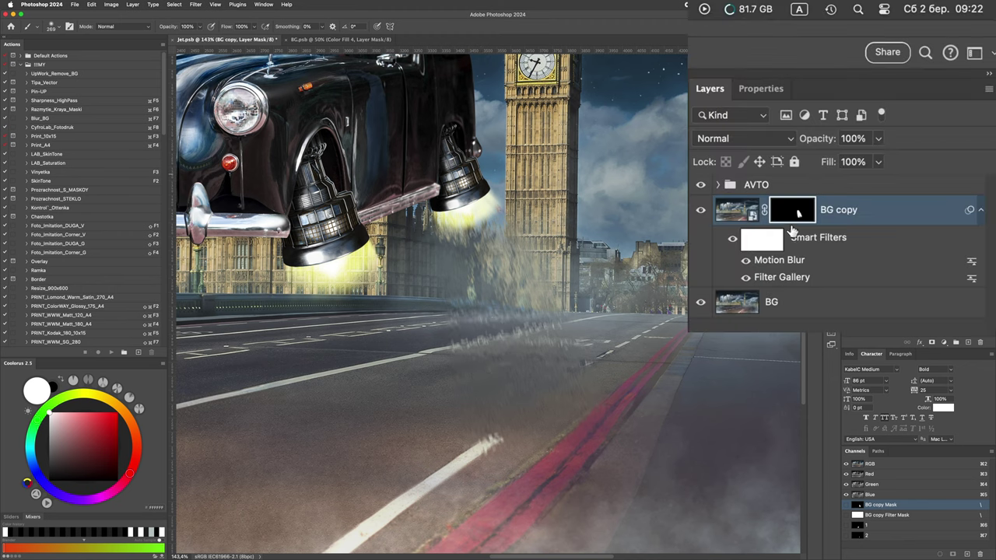
Even out the rear nozzle's white patch and fade its lower end with the layer mask displayed on its own
left_click(893, 105, "alt")
mouse_move(527, 340)
left_mouse_down()
mouse_move(517, 331)
mouse_move(552, 399)
mouse_move(514, 365)
left_mouse_up()
left_click_drag(549, 399, 599, 389)
mouse_move(584, 429)
left_mouse_down()
mouse_move(604, 418)
mouse_move(605, 427)
left_mouse_up()
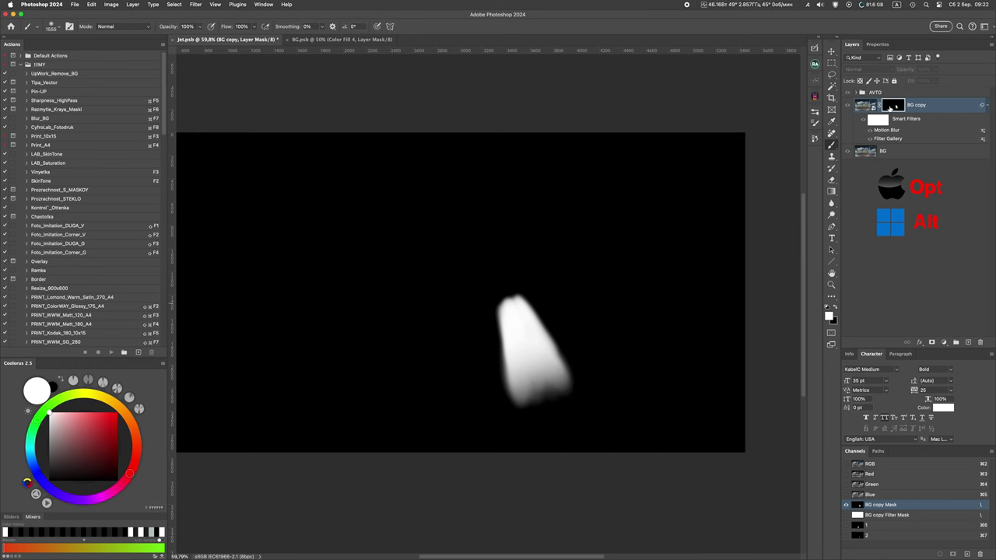
left_click(892, 108, "alt")
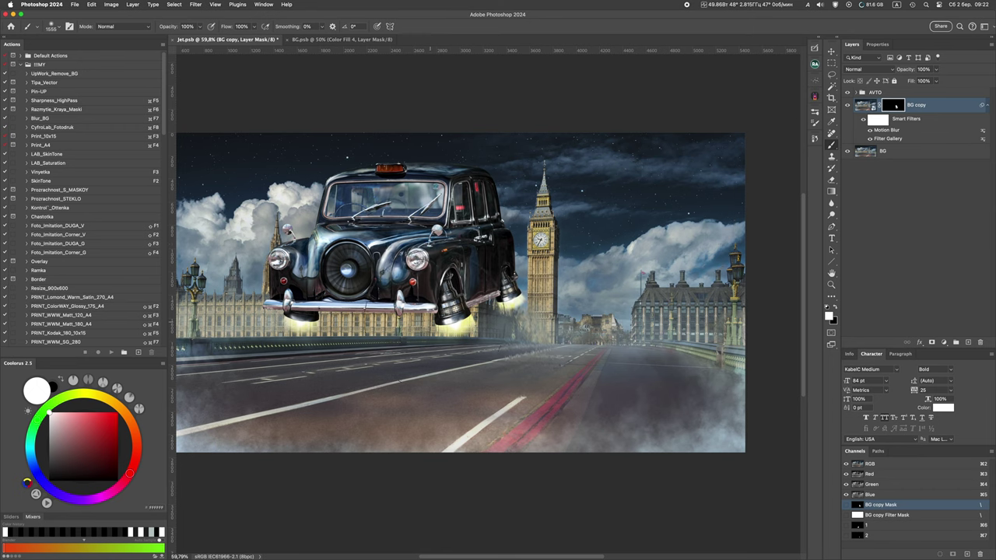
Paint a white patch below the front wheel nozzle beside the rear one on the BG copy mask, filling gaps and softening its lower end
mouse_move(468, 333)
left_mouse_down()
mouse_move(506, 333)
mouse_move(465, 258)
mouse_move(366, 256)
left_mouse_up()
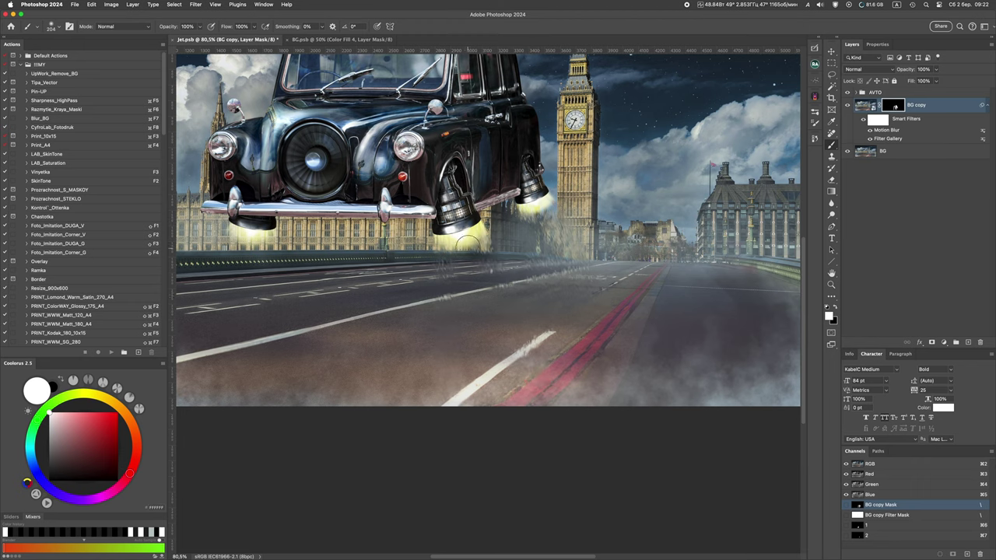
left_click(893, 106, "alt")
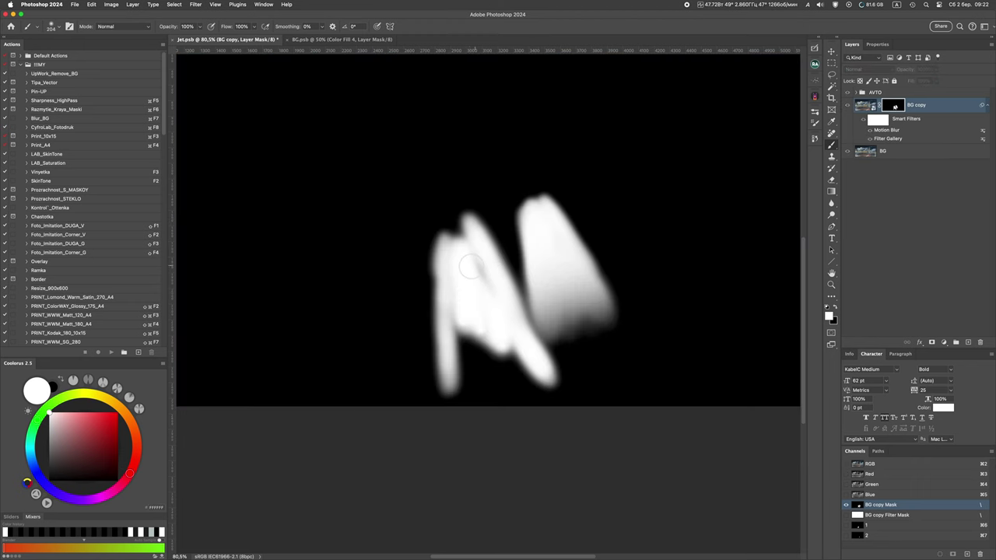
mouse_move(482, 335)
left_mouse_down()
mouse_move(452, 237)
mouse_move(509, 346)
mouse_move(486, 362)
mouse_move(548, 362)
left_mouse_up()
mouse_move(591, 412)
left_mouse_down()
mouse_move(560, 441)
mouse_move(483, 456)
mouse_move(535, 449)
left_mouse_up()
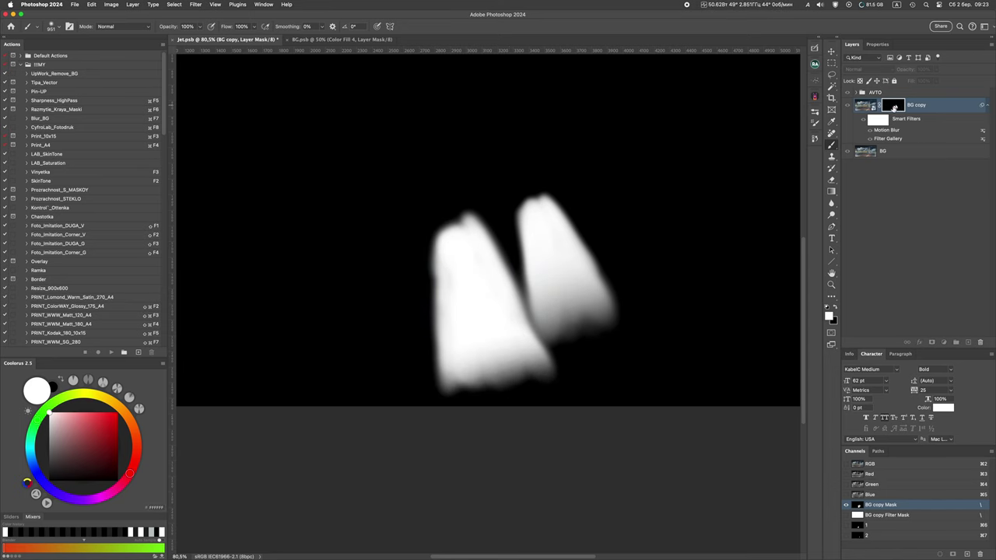
left_click(894, 107, "alt")
scroll(551, 327, "down", 5)
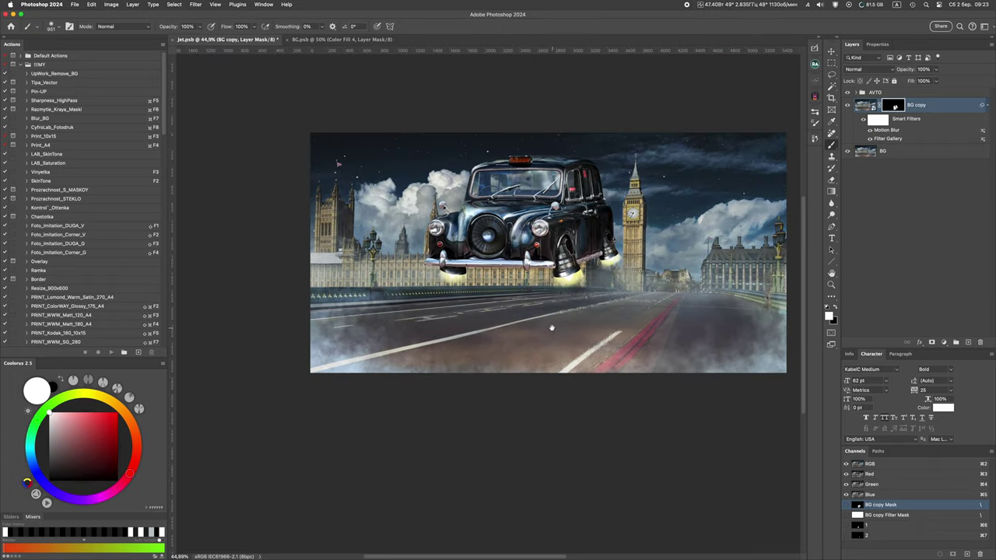
Duplicate the BG copy layer and fill the duplicate's layer mask with black
left_click(867, 106)
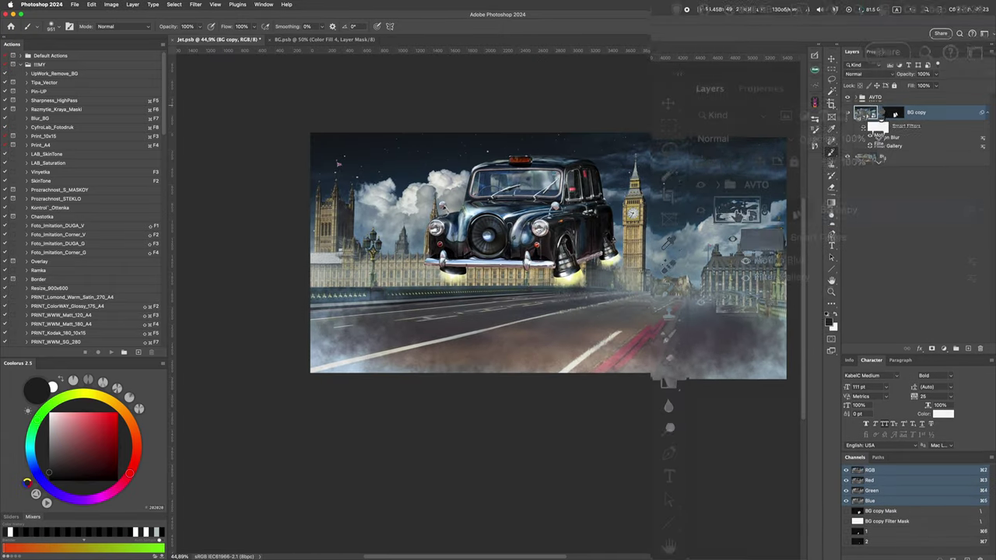
key("super+j")
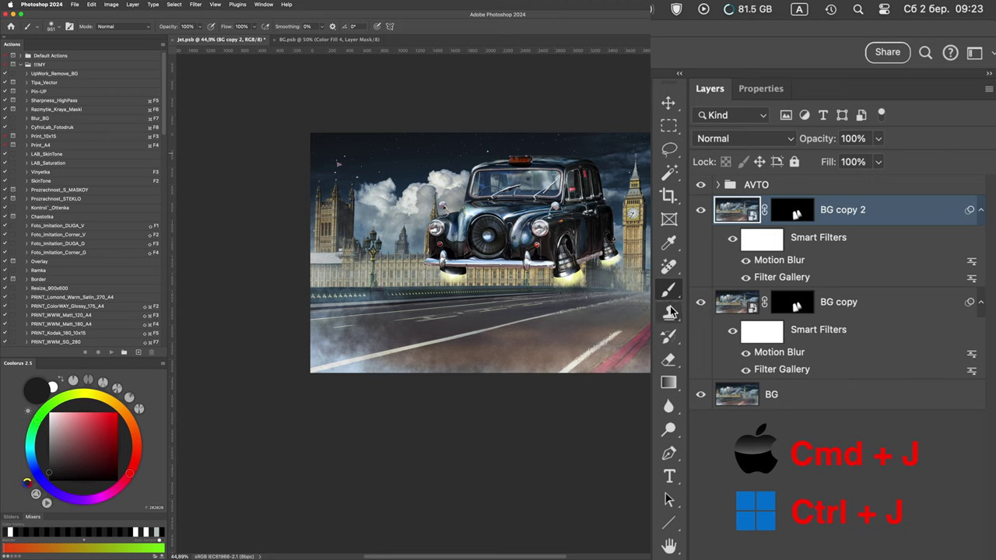
left_click(790, 213)
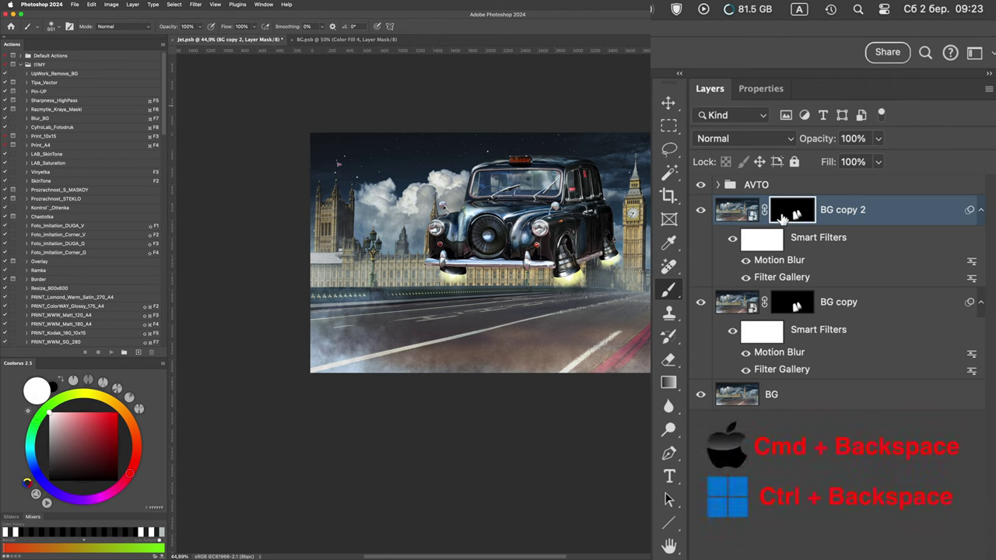
key("super+BackSpace")
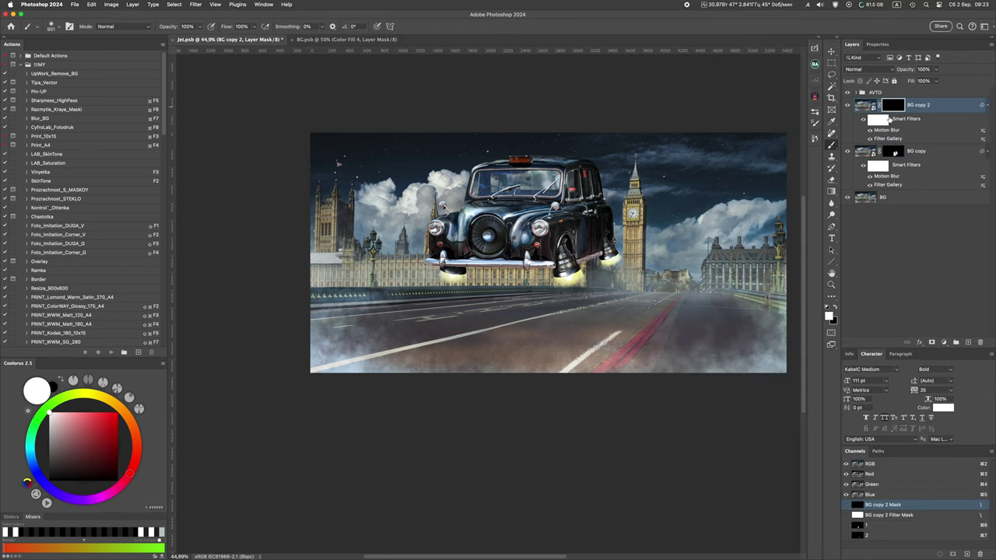
Paint white on the BG copy 2 mask in a widening patch from the front bumper's far-side jet nozzle down across the road
mouse_move(444, 291)
left_mouse_down()
mouse_move(398, 263)
mouse_move(308, 269)
mouse_move(446, 275)
mouse_move(401, 366)
left_mouse_up()
left_click_drag(486, 300, 503, 403)
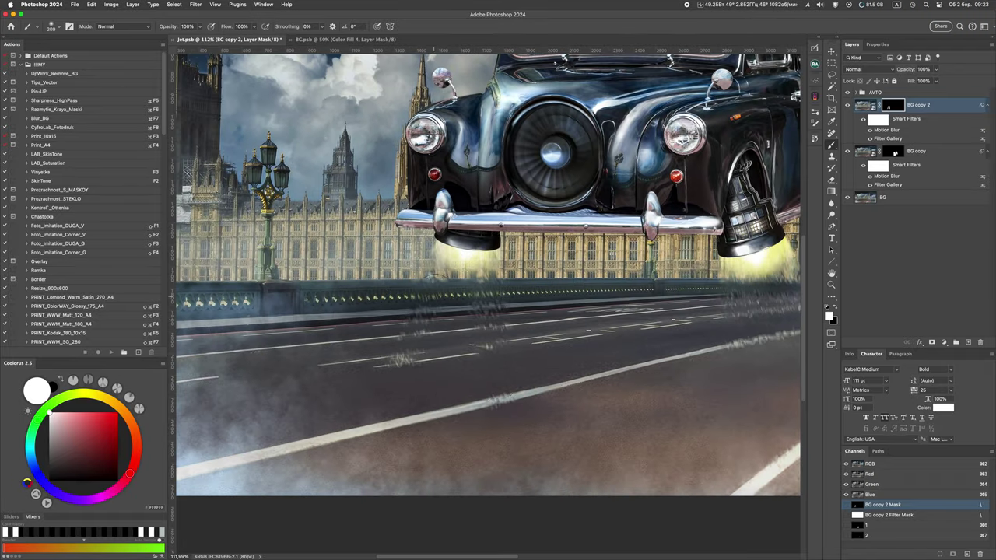
mouse_move(455, 276)
left_mouse_down()
mouse_move(446, 358)
mouse_move(479, 400)
mouse_move(459, 408)
left_mouse_up()
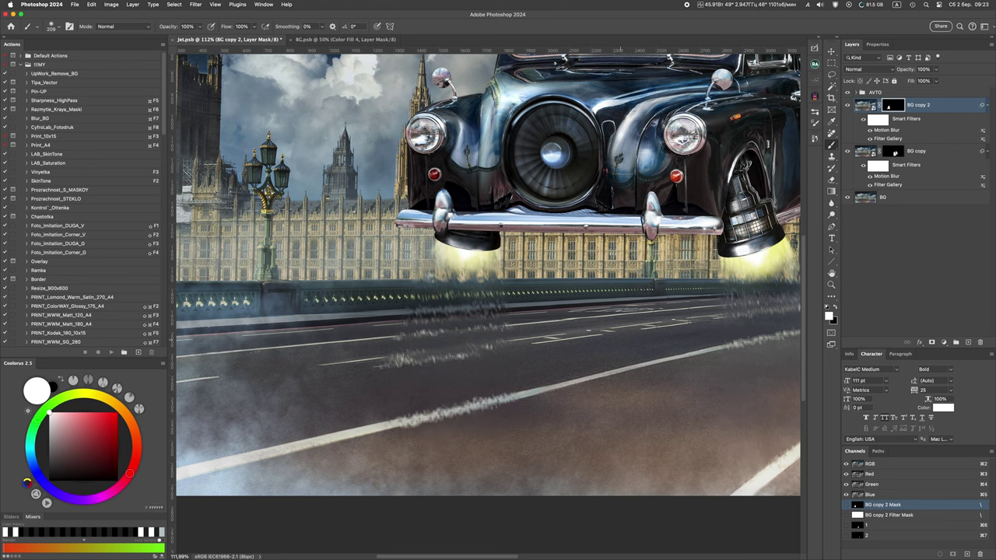
Even out the white patch on the BG copy 2 mask and fade its lower end with the mask displayed on its own
left_click(887, 106, "alt")
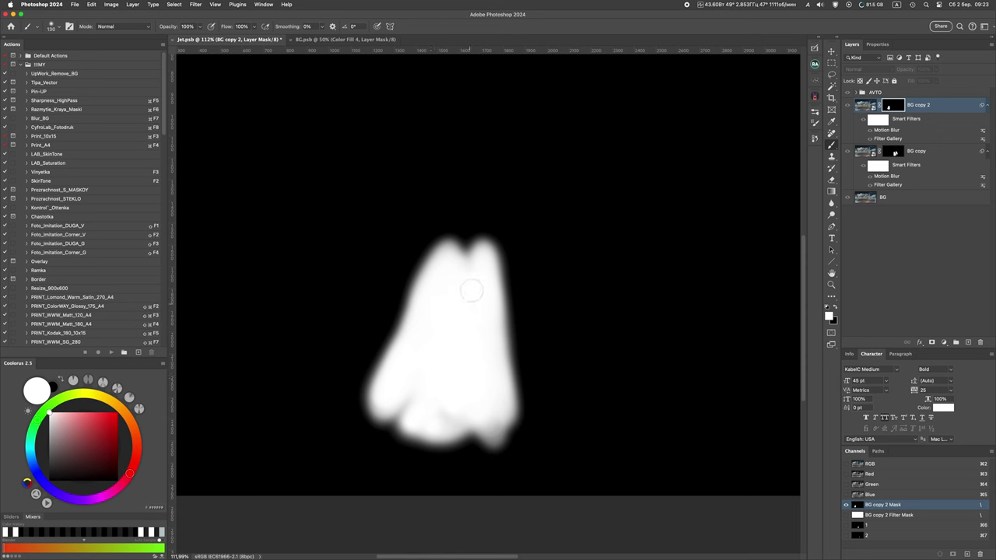
mouse_move(428, 362)
left_mouse_down()
mouse_move(463, 390)
mouse_move(452, 424)
left_mouse_up()
left_click_drag(463, 389, 467, 435)
mouse_move(439, 431)
left_mouse_down()
mouse_move(555, 467)
mouse_move(537, 376)
left_mouse_up()
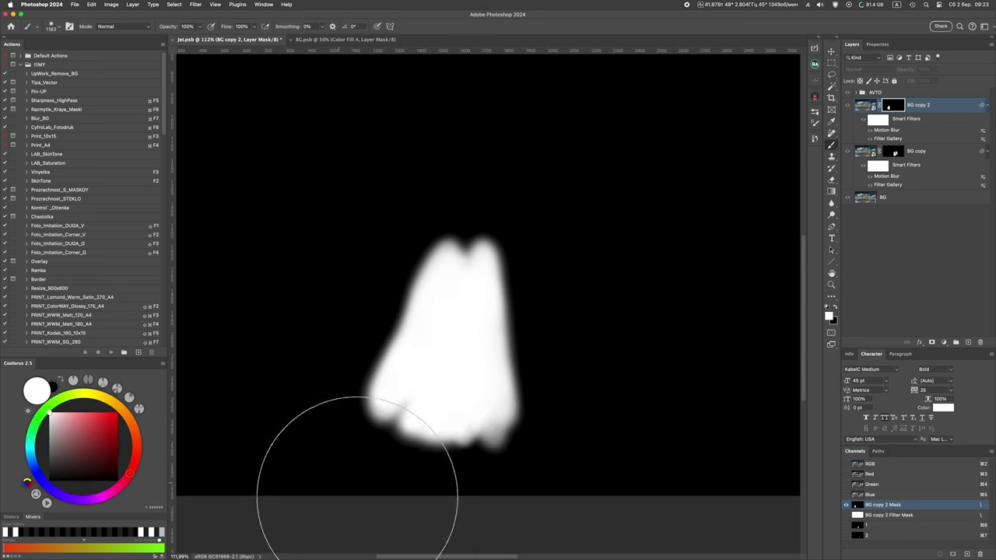
mouse_move(401, 515)
left_mouse_down()
mouse_move(459, 524)
mouse_move(521, 477)
left_mouse_up()
left_click(889, 106, "alt")
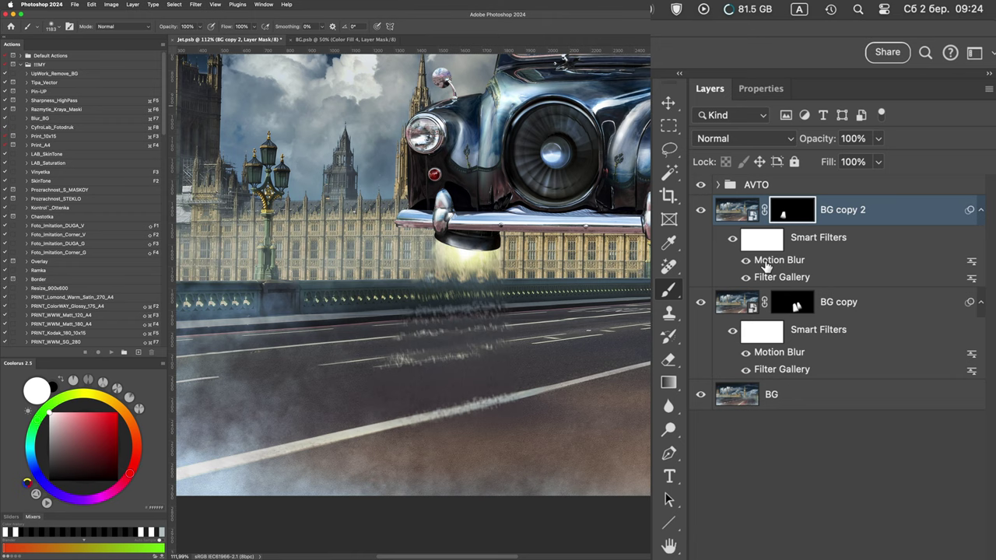
key("x")
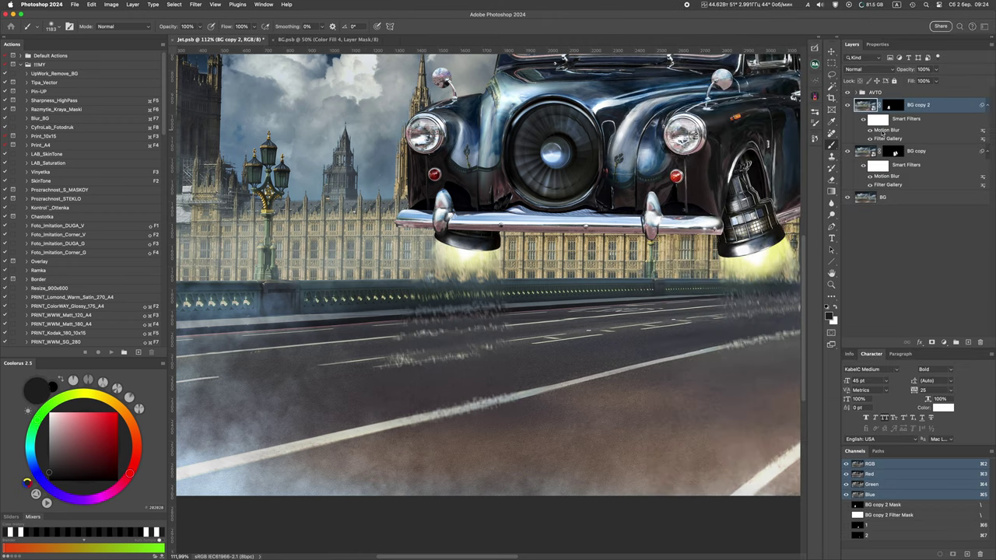
Set the angle of the BG copy 2 layer's Motion Blur smart filter to 87 degrees
double_click(883, 132)
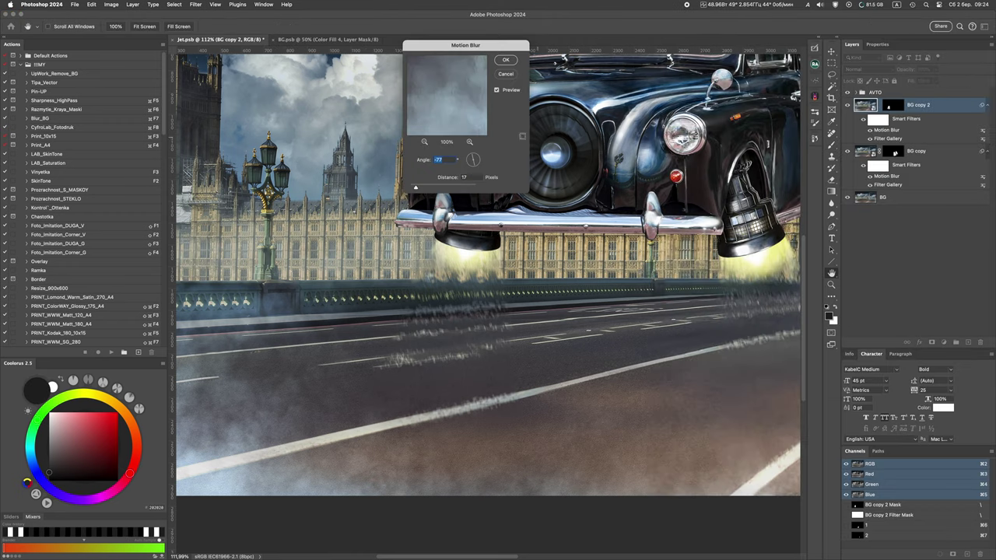
left_click(505, 122)
left_click_drag(504, 128, 514, 116)
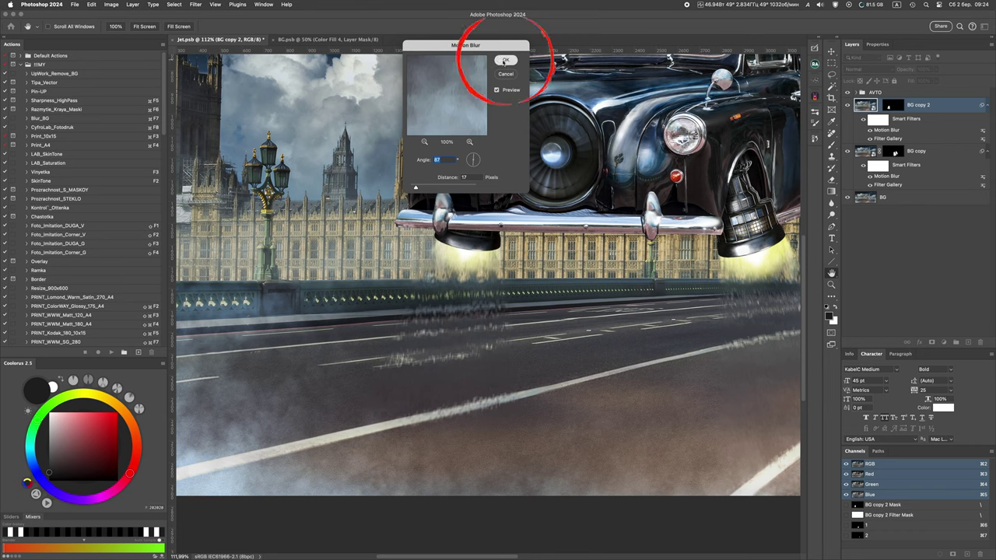
left_click(506, 60)
Set the BG copy layer's Glass filter to distortion 16, smoothness 6 and 154% scaling with the Canvas texture
key("super+0")
double_click(882, 185)
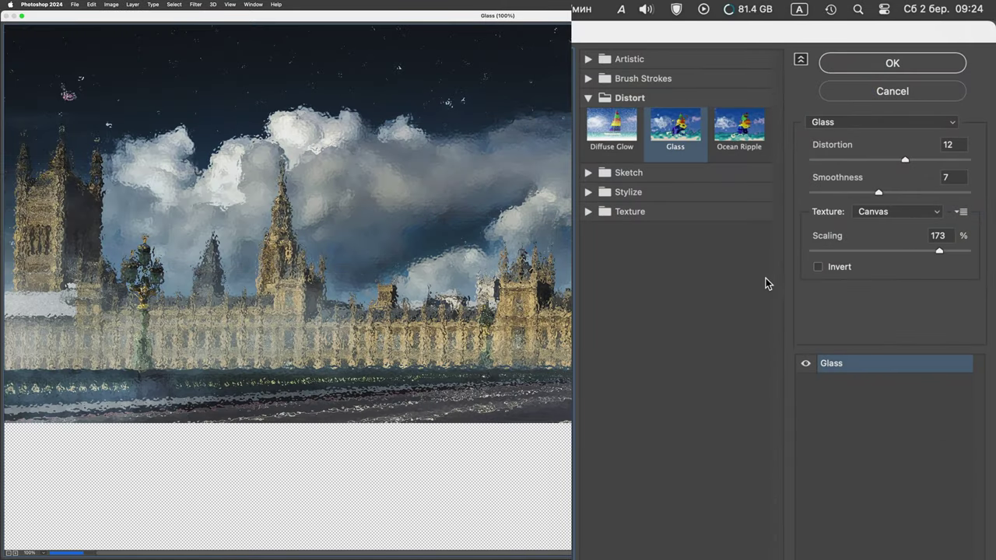
left_click(891, 193)
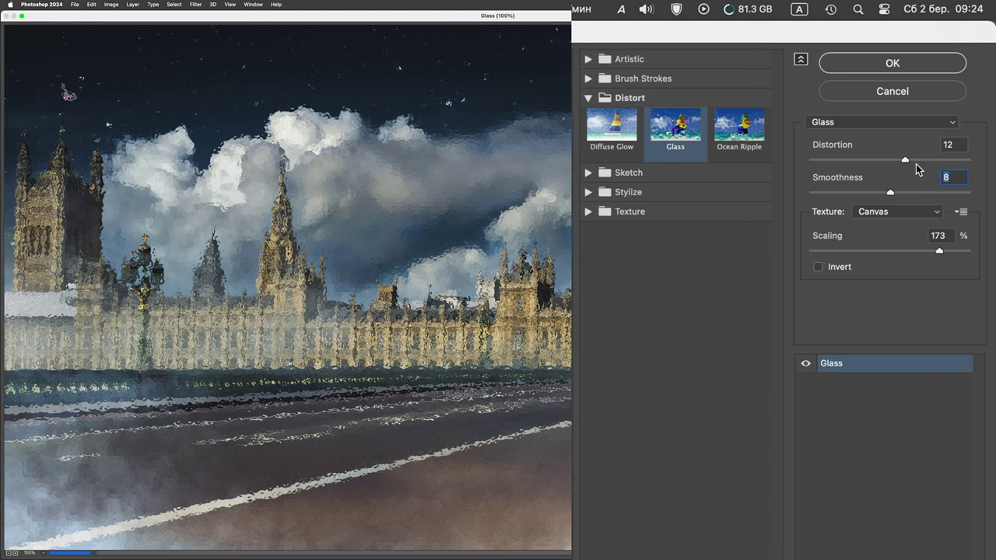
left_click_drag(916, 162, 939, 160)
left_click(858, 191)
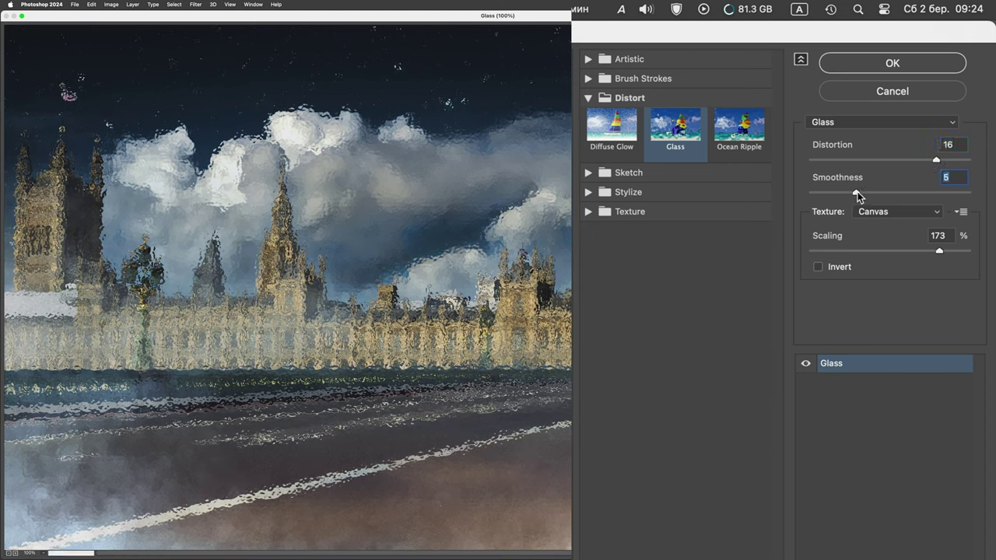
left_click_drag(858, 191, 865, 192)
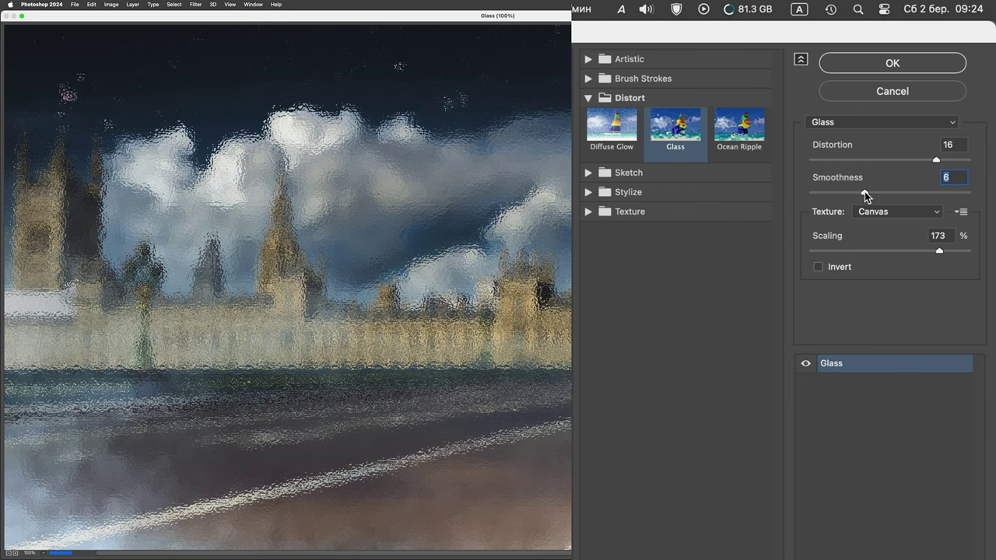
left_click(920, 250)
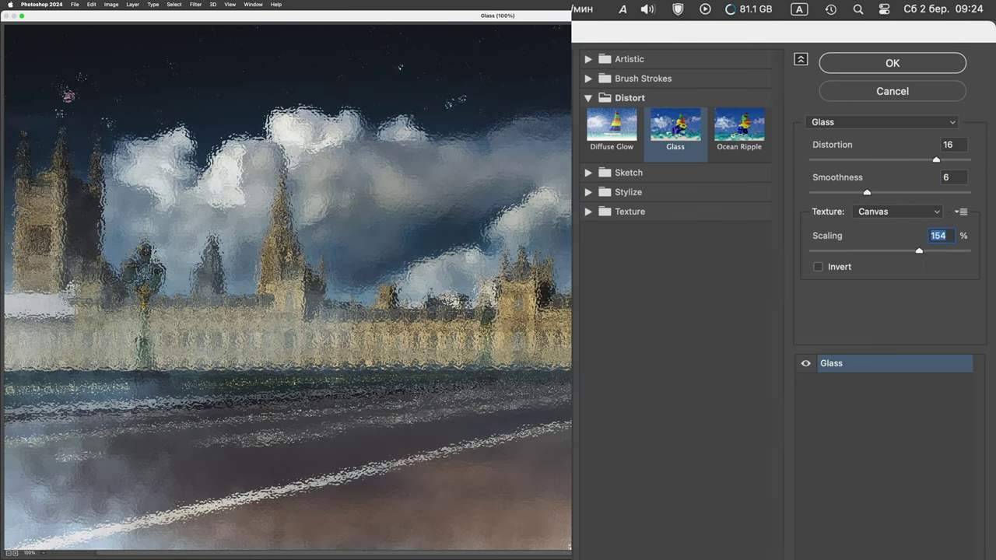
left_click(865, 69)
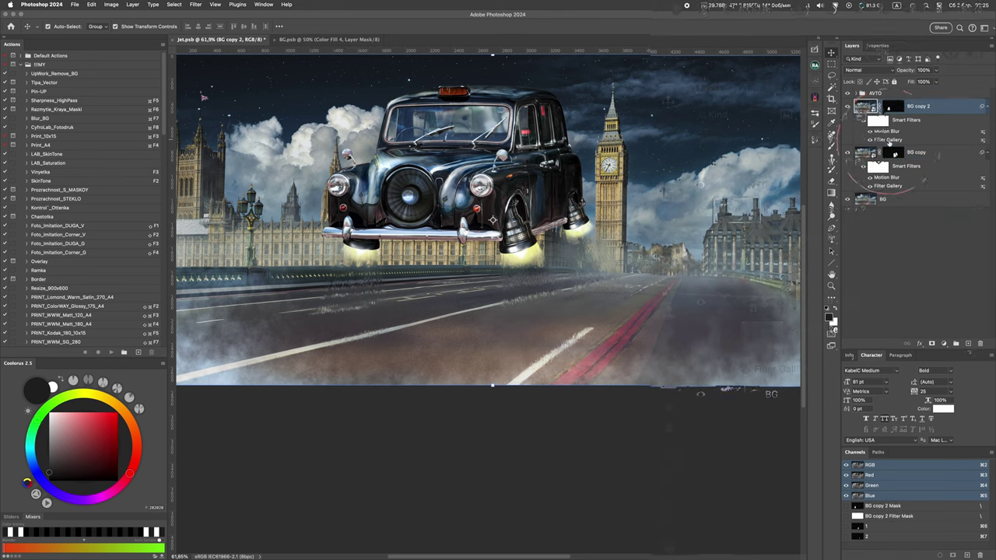
Replace the Filter Gallery smart filter on BG copy 2 with a copy of the one from the BG copy layer
right_click(890, 141)
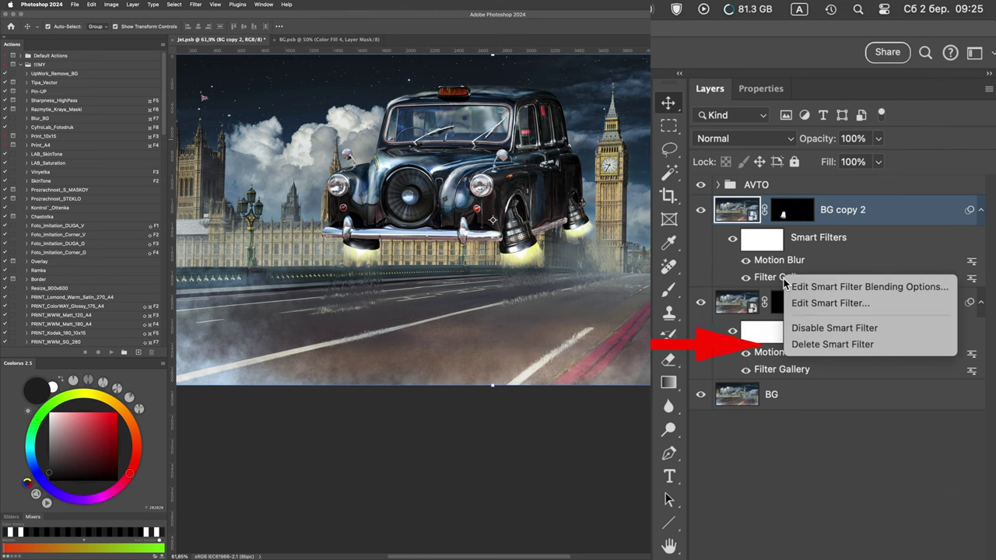
left_click(834, 349)
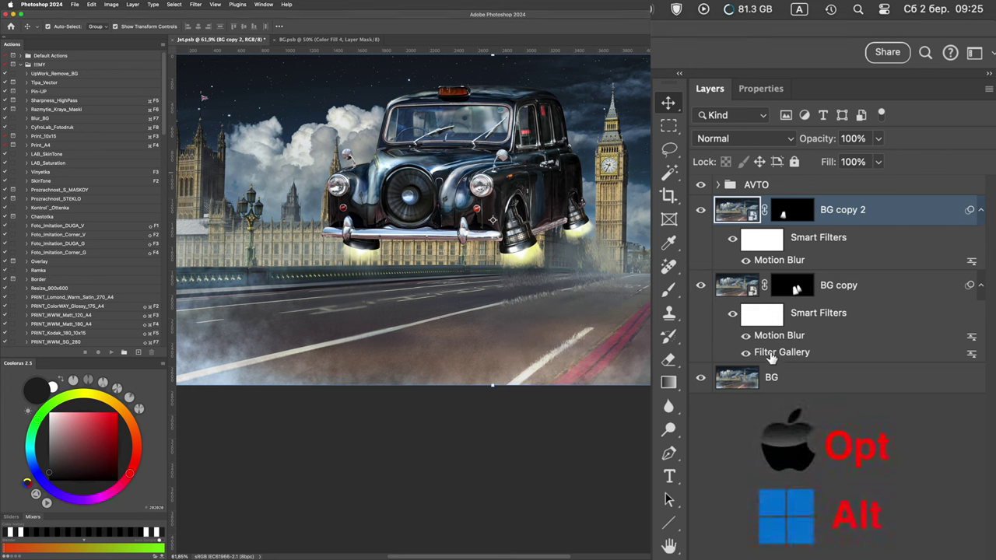
left_click_drag(770, 356, 780, 268)
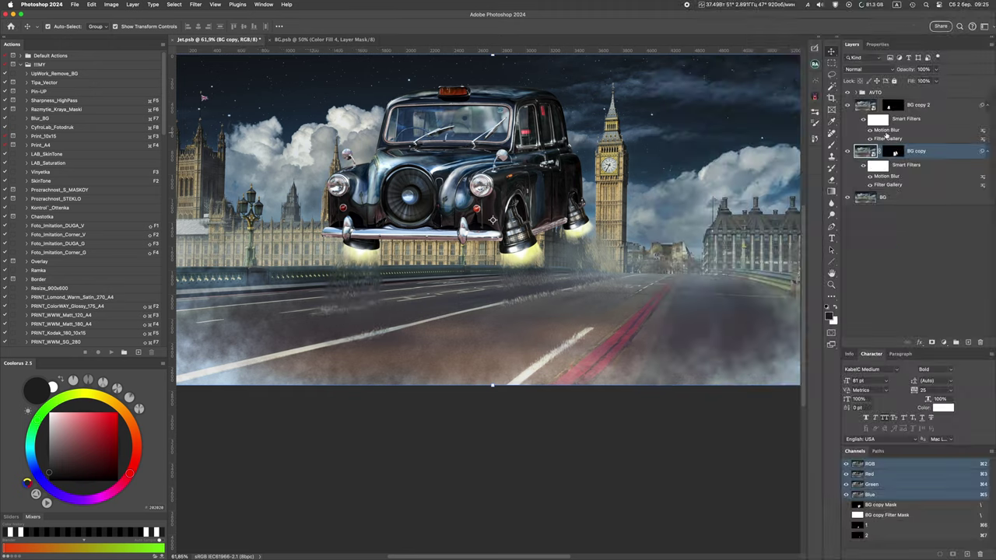